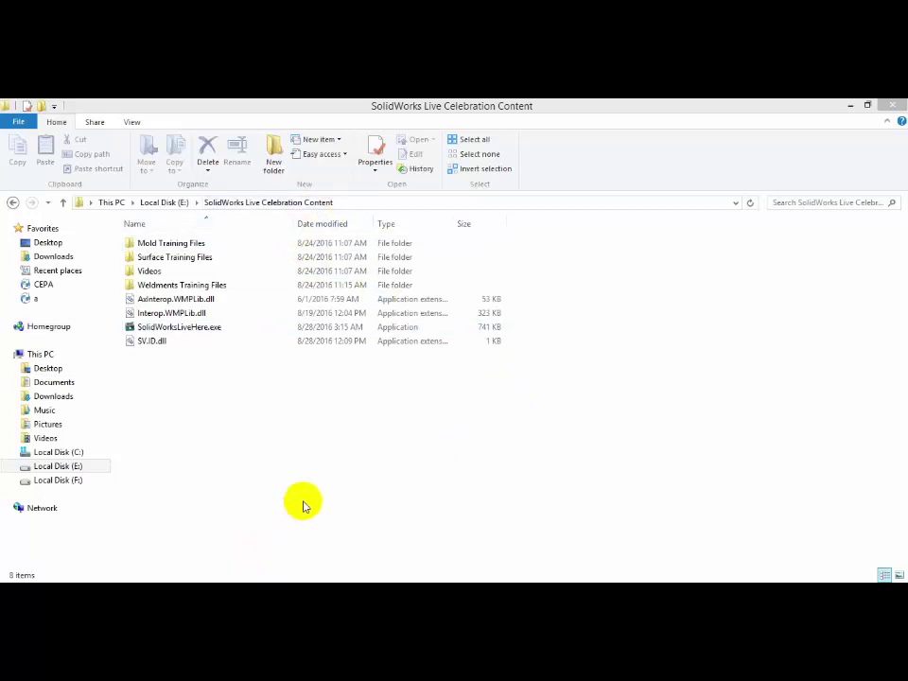
- Switch to the folder window "Update Celebration content to V2"
mouse_move(301, 597)
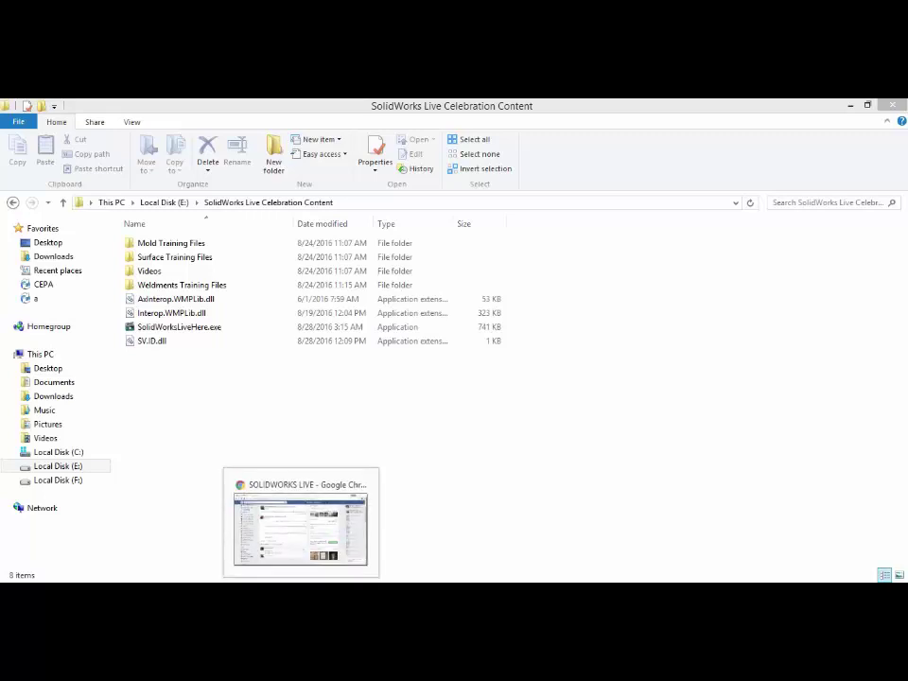
mouse_move(142, 596)
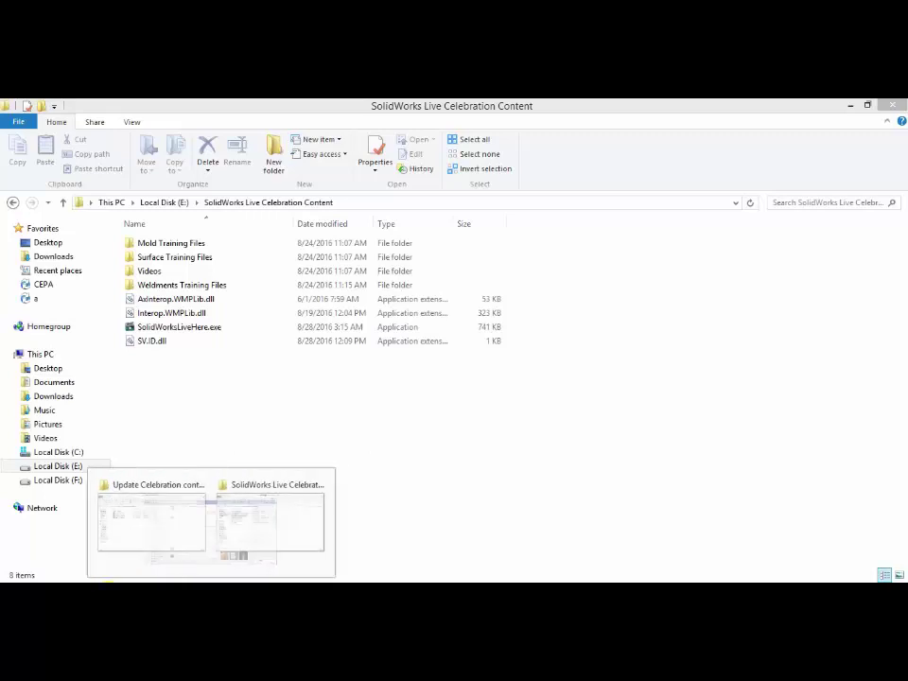
click(109, 550)
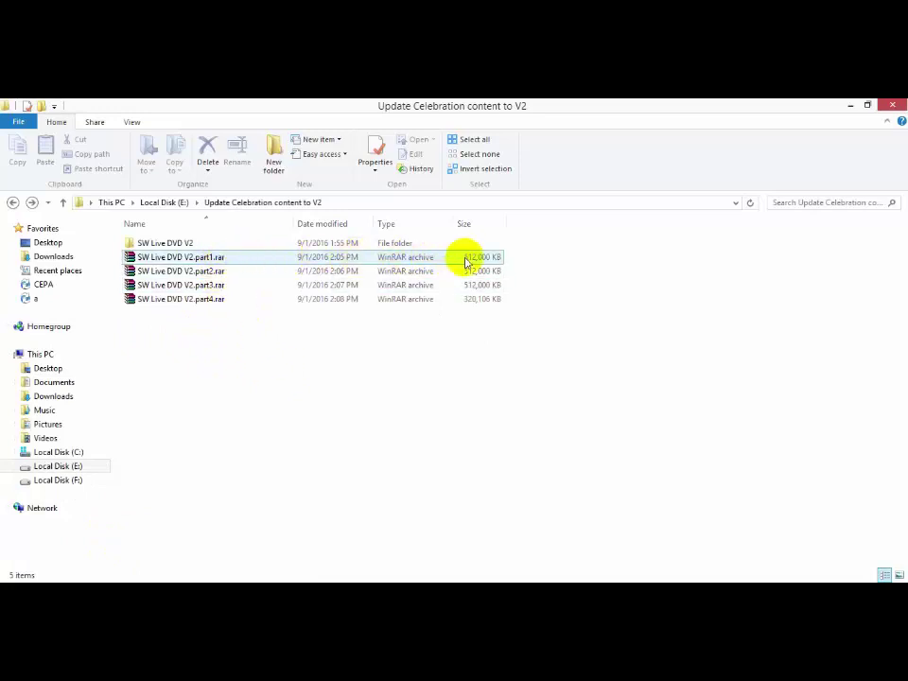
- Examine the four SW Live DVD V2 archive parts and the extraction options offered for SW Live DVD V2.part1.rar
click(215, 258)
click(217, 270)
click(219, 284)
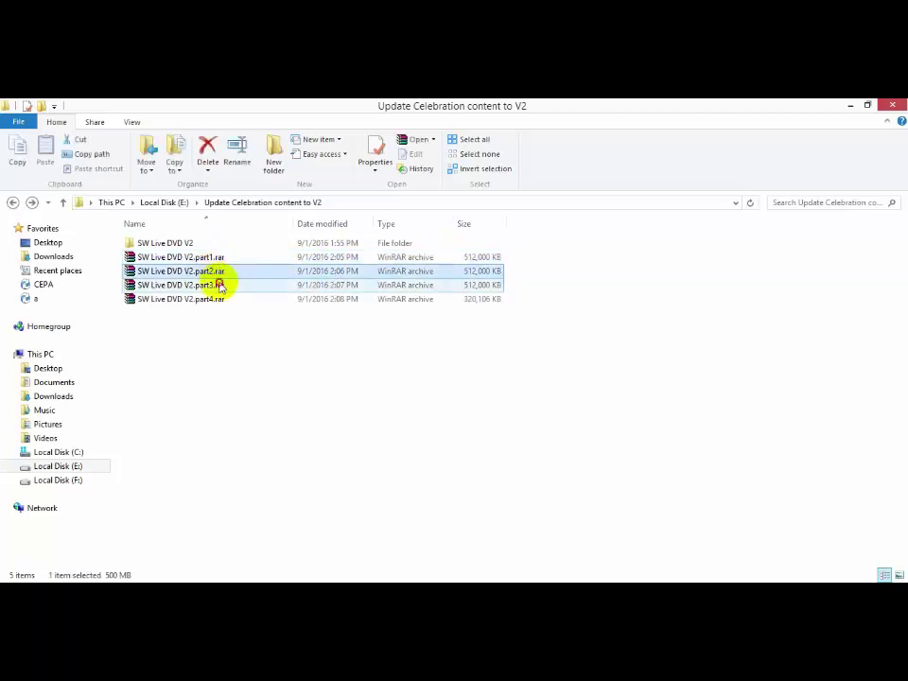
click(220, 301)
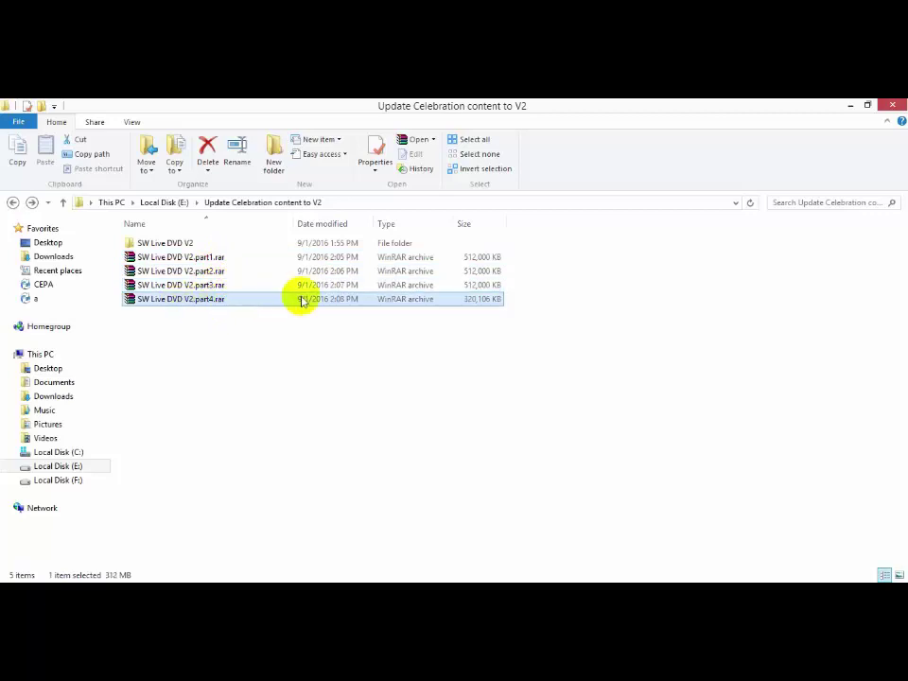
click(239, 325)
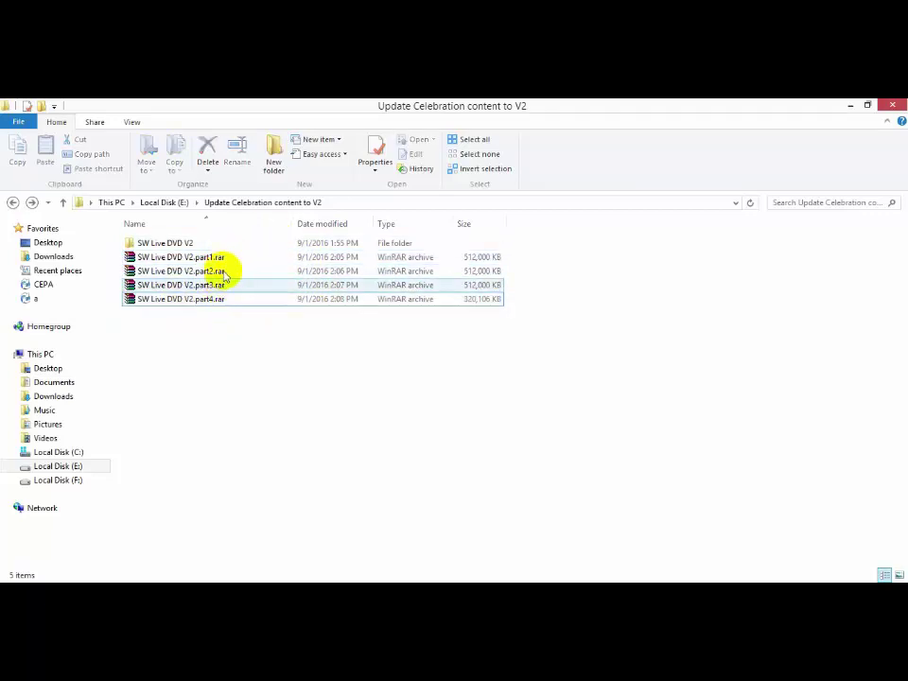
click(222, 258)
right_click(260, 259)
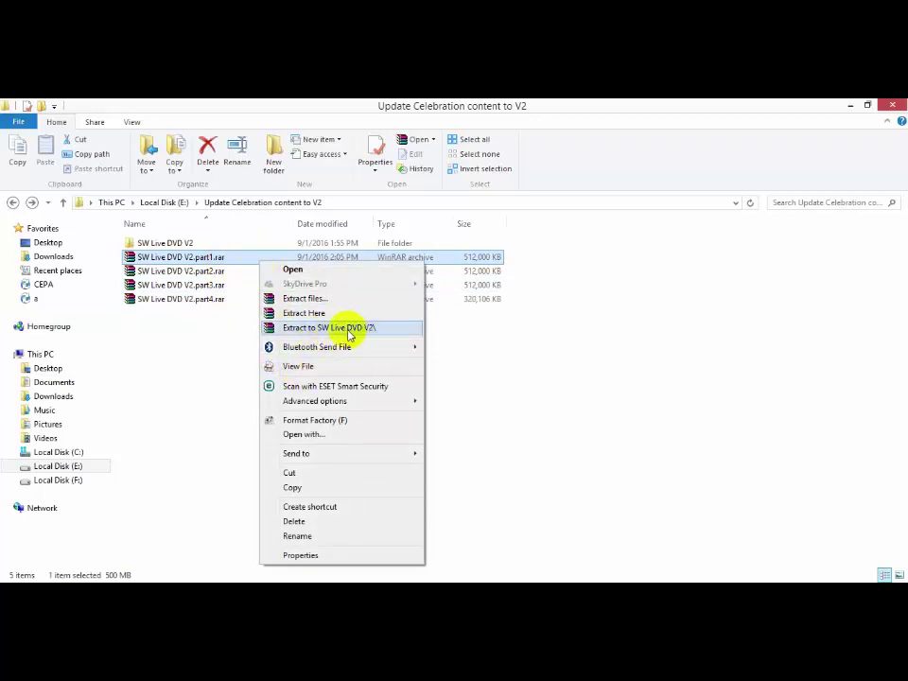
click(240, 326)
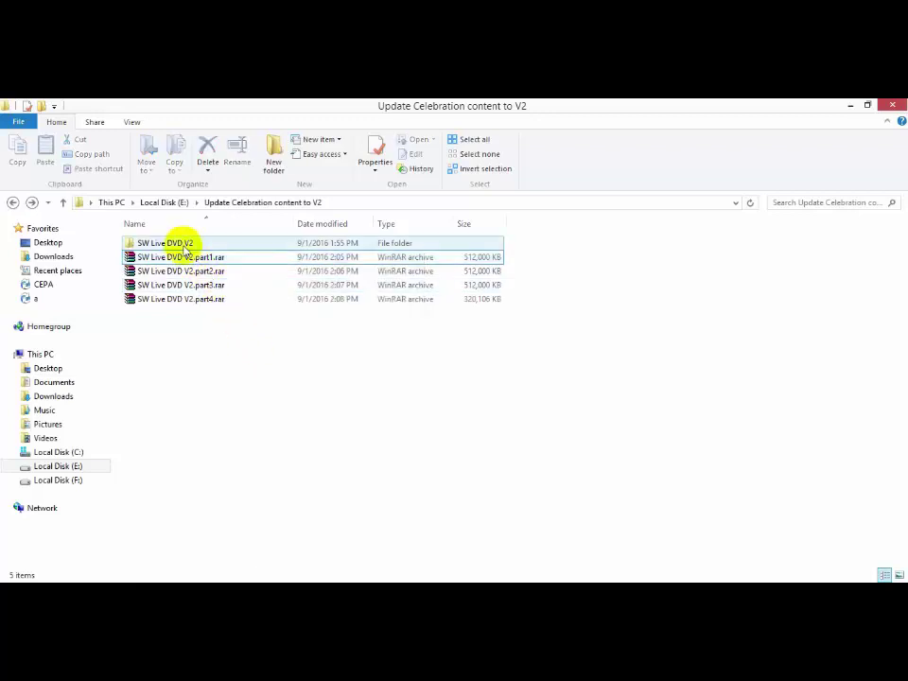
- Open the extracted SW Live DVD V2 folder
click(189, 244)
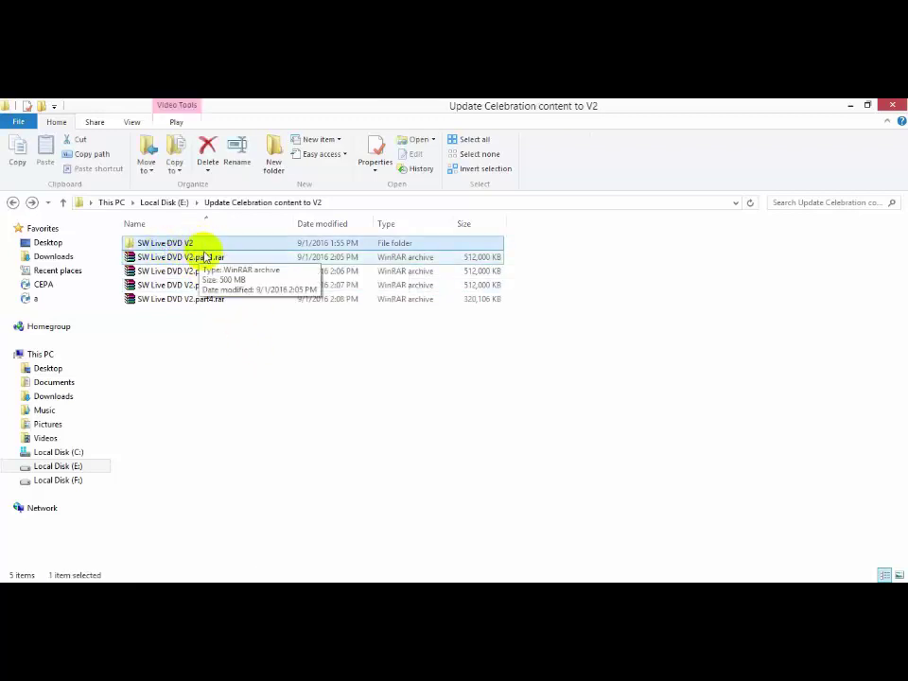
double_click(210, 244)
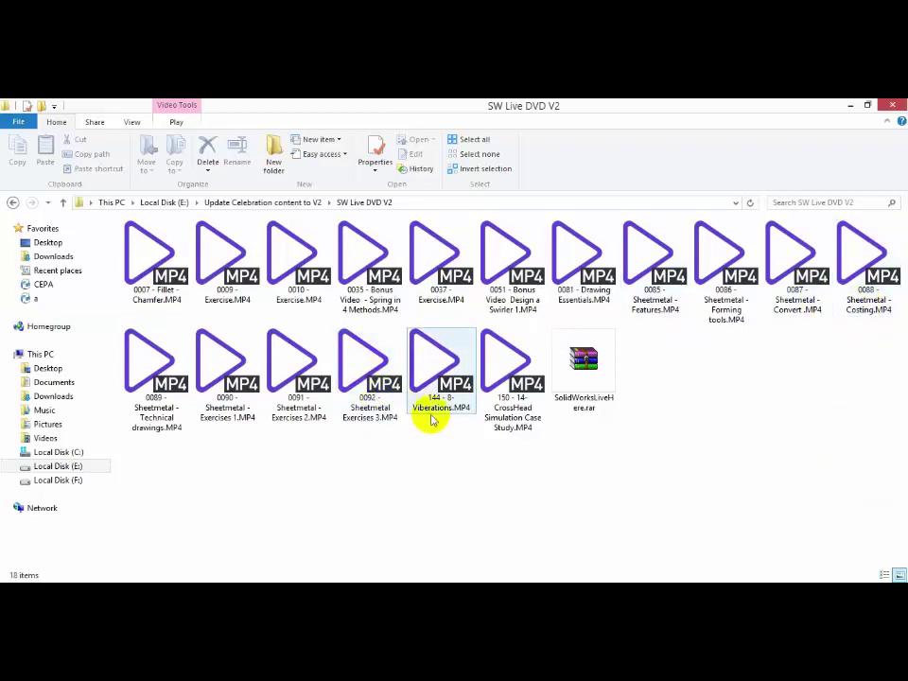
- Try to copy all the MP4 videos in SW Live DVD V2, leaving out SolidWorksLiveHere.rar
drag(520, 473, 148, 243)
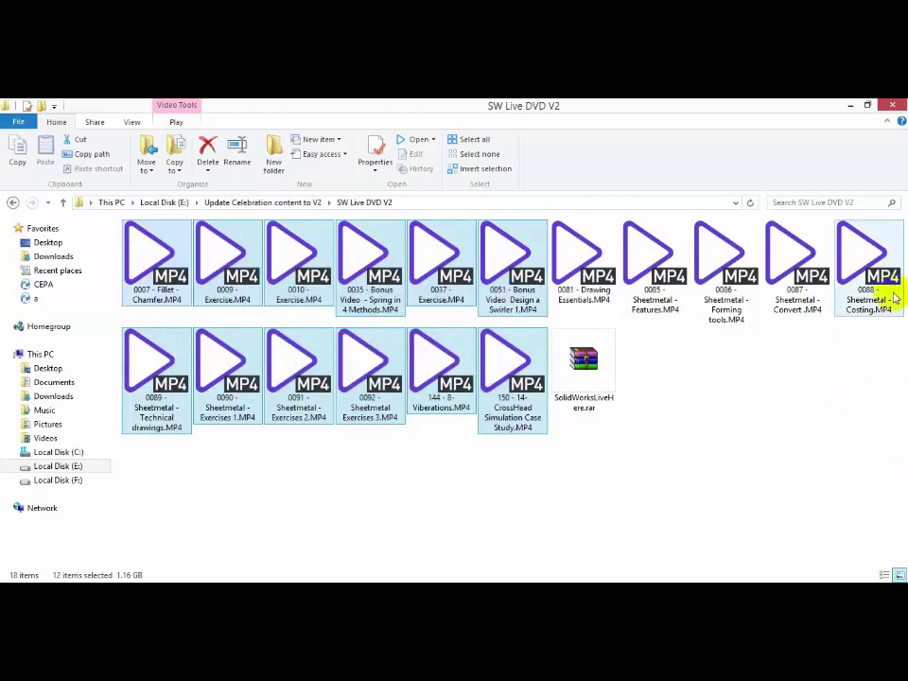
ctrl+click(868, 279)
ctrl+click(740, 284)
ctrl+click(665, 280)
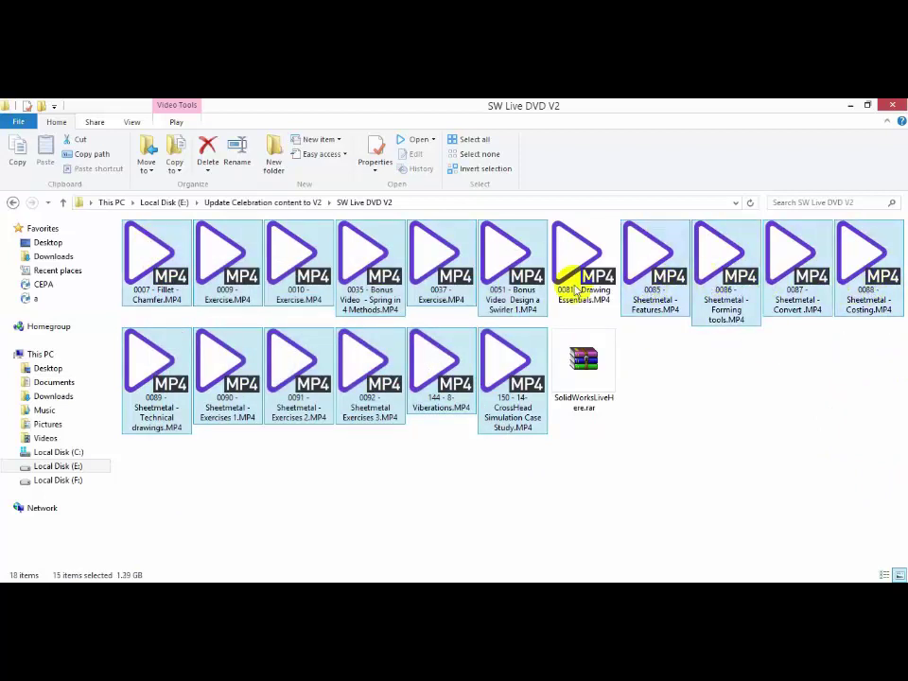
ctrl+click(578, 288)
right_click(369, 268)
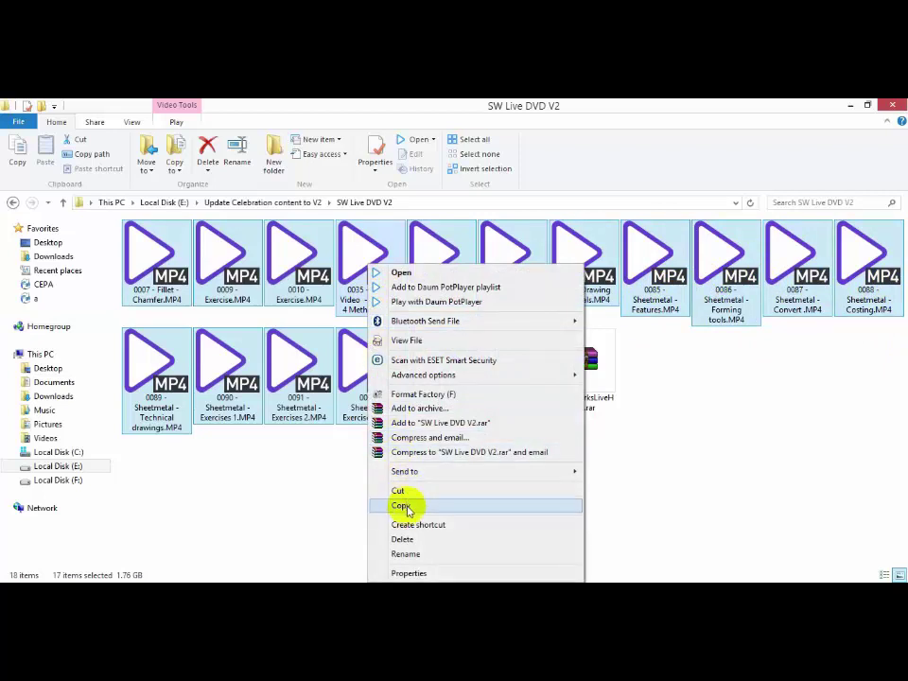
click(335, 497)
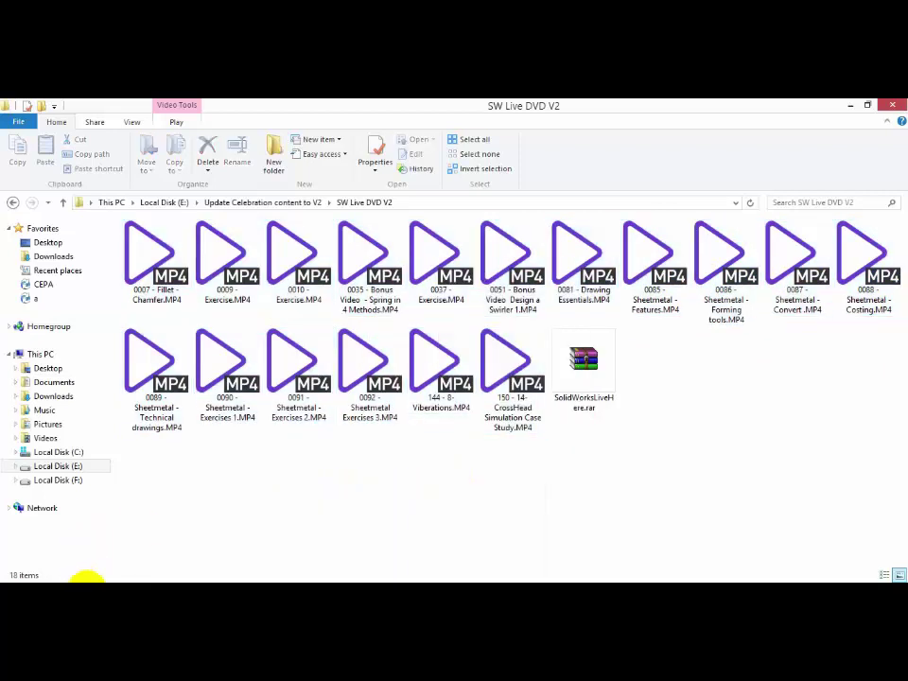
- Switch to the SolidWorks Live Celebration Content window and open its Videos\SolidWorks Celebration subfolder
mouse_move(85, 585)
click(224, 517)
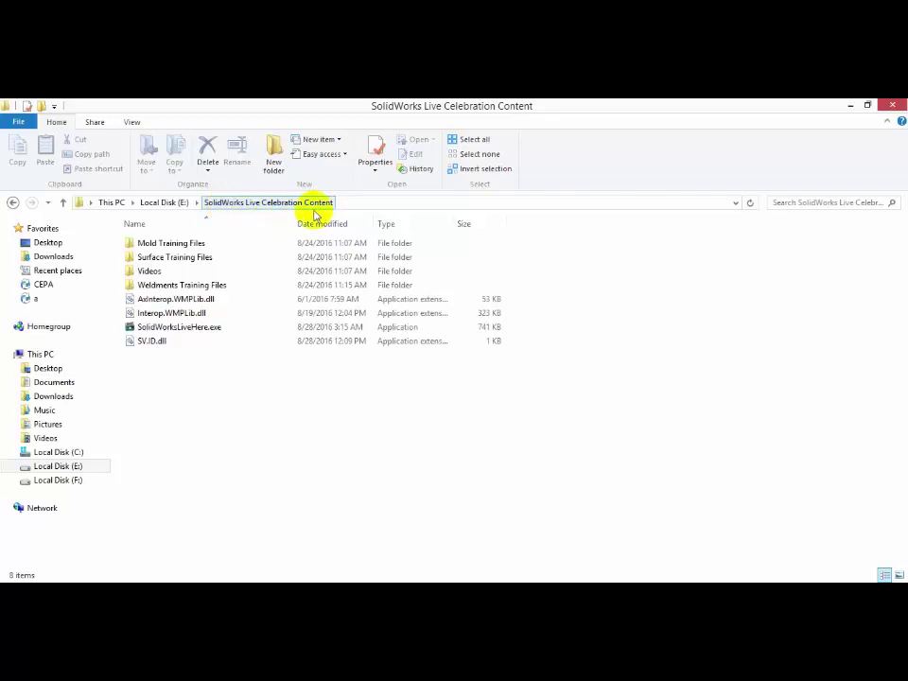
double_click(168, 275)
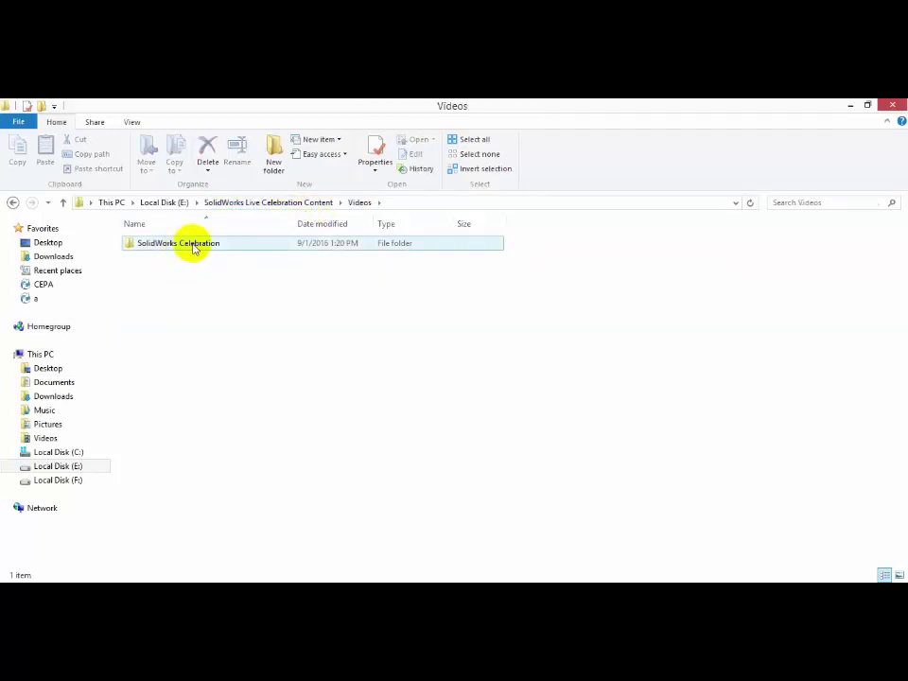
double_click(194, 248)
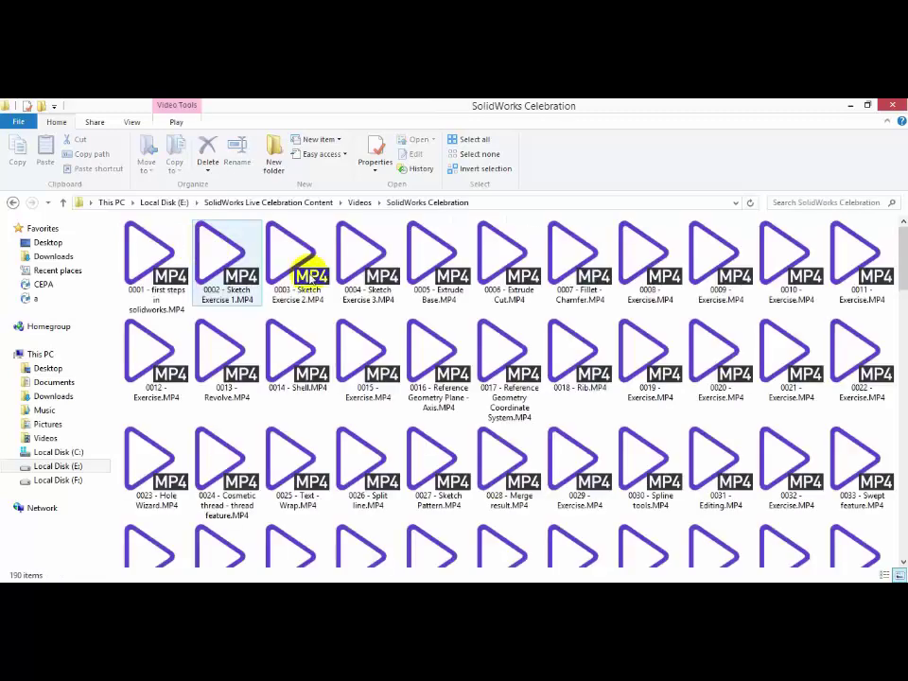
right_click(476, 312)
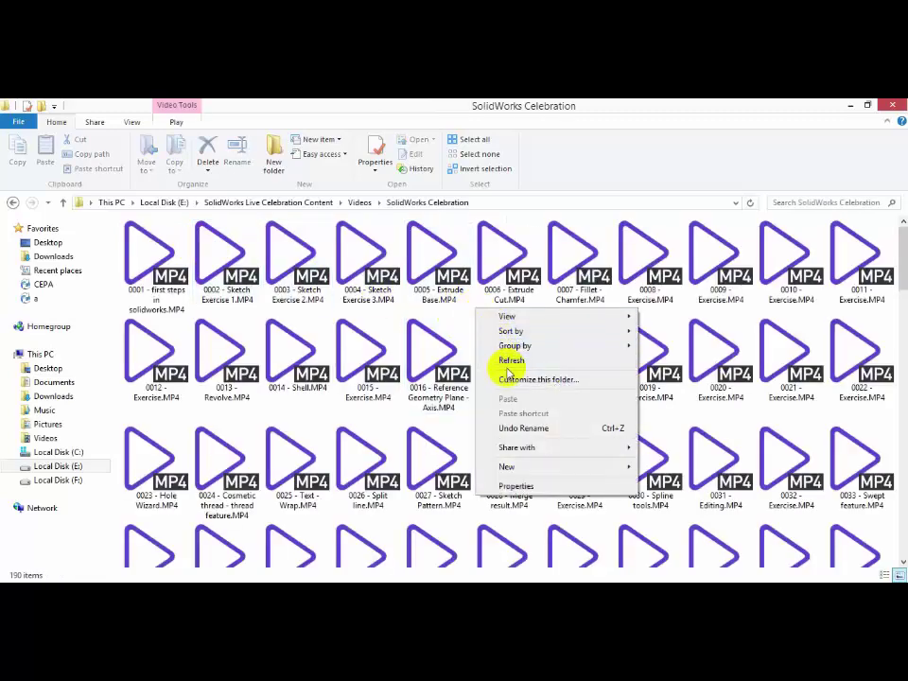
- Return to the SW Live DVD V2 folder and copy every MP4 video, excluding SolidWorksLiveHere.rar
click(43, 575)
click(128, 531)
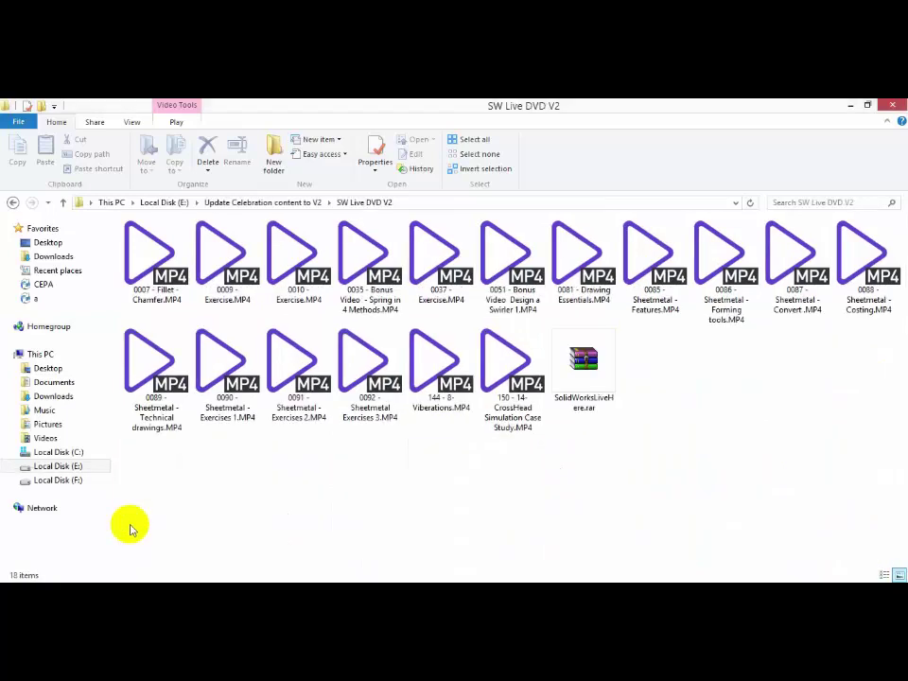
drag(884, 425, 151, 253)
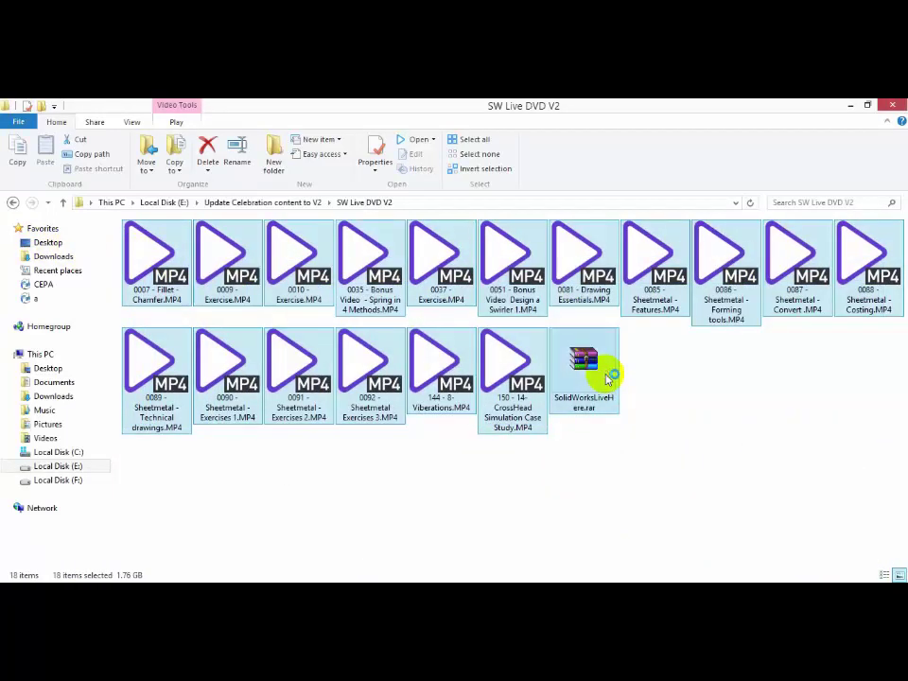
ctrl+click(605, 371)
right_click(516, 384)
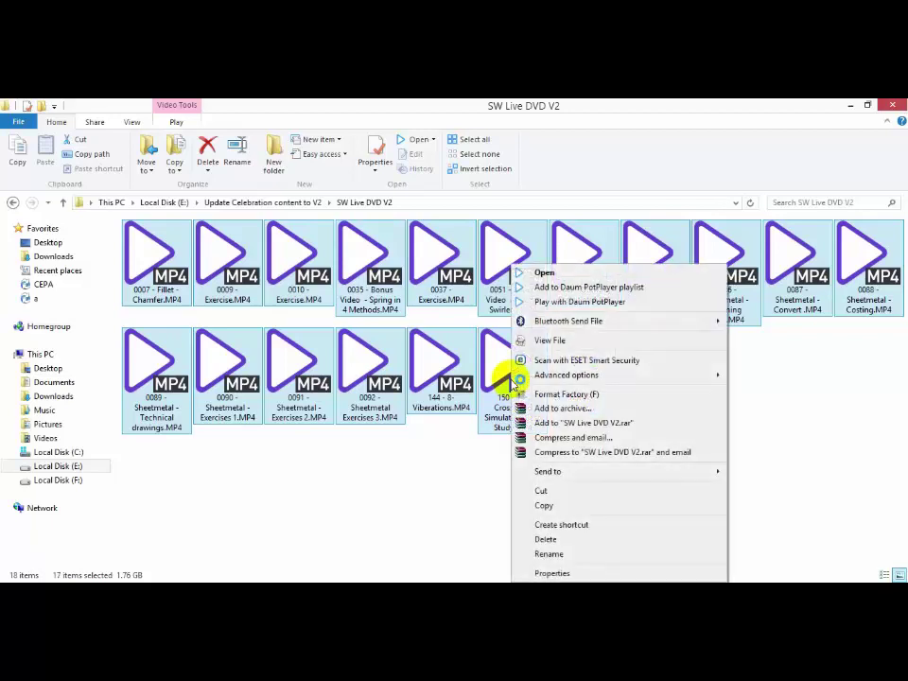
click(538, 507)
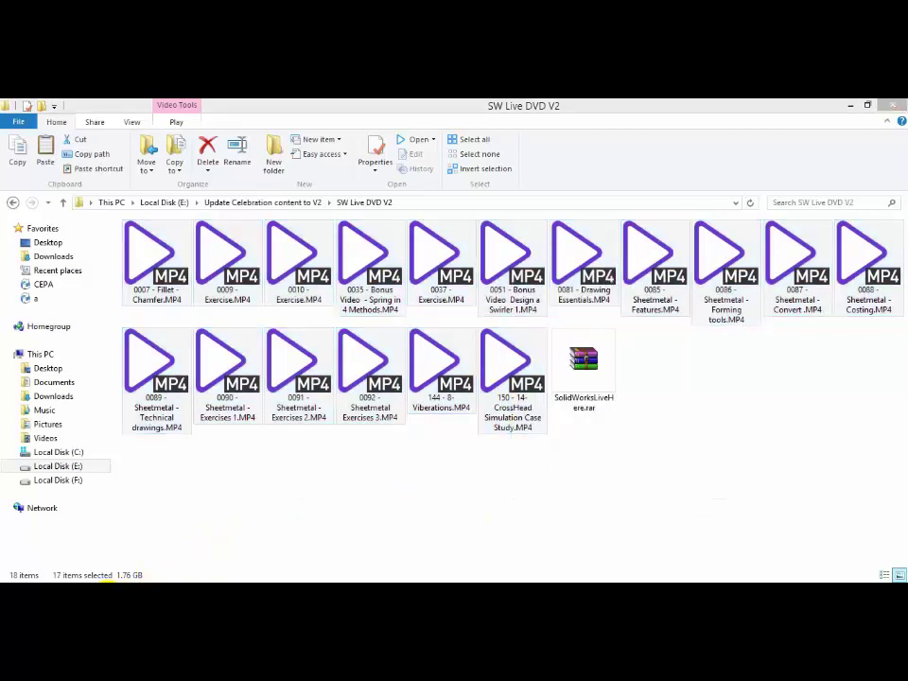
- Paste the copied videos into the SolidWorks Celebration folder, replacing the files with the same names
click(196, 526)
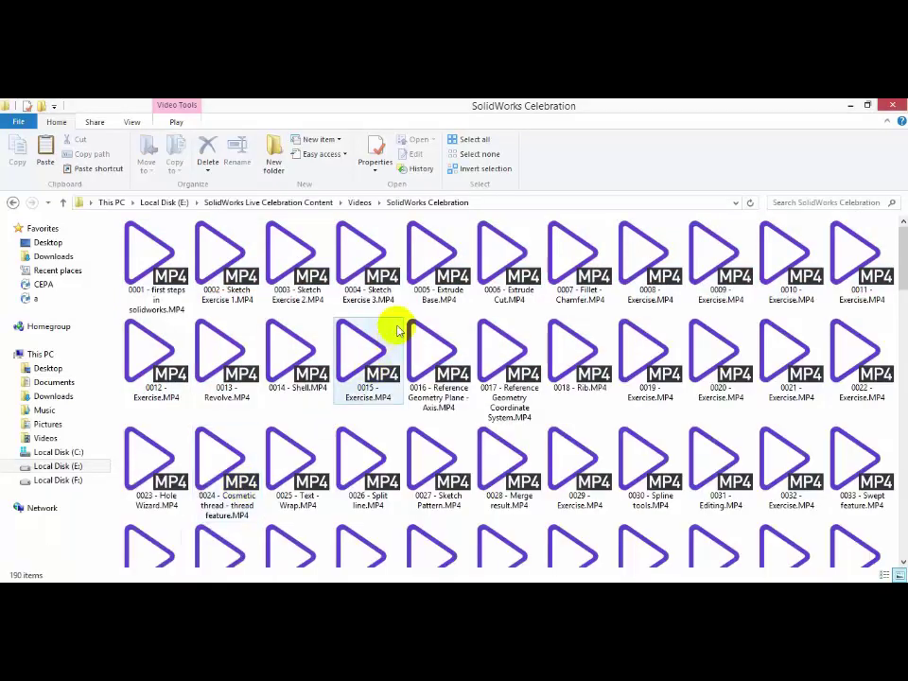
right_click(461, 314)
click(480, 401)
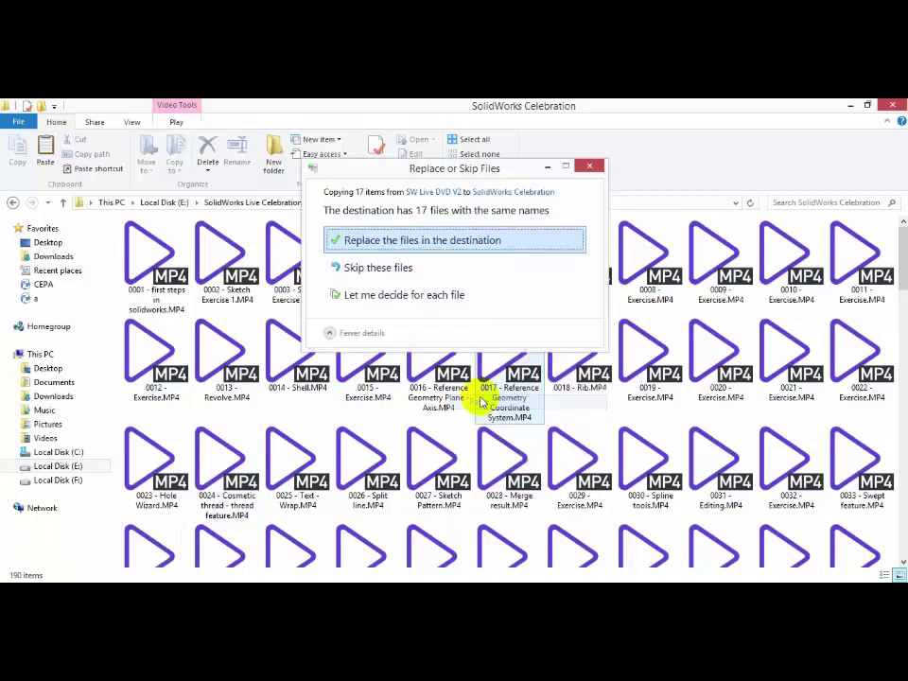
click(398, 246)
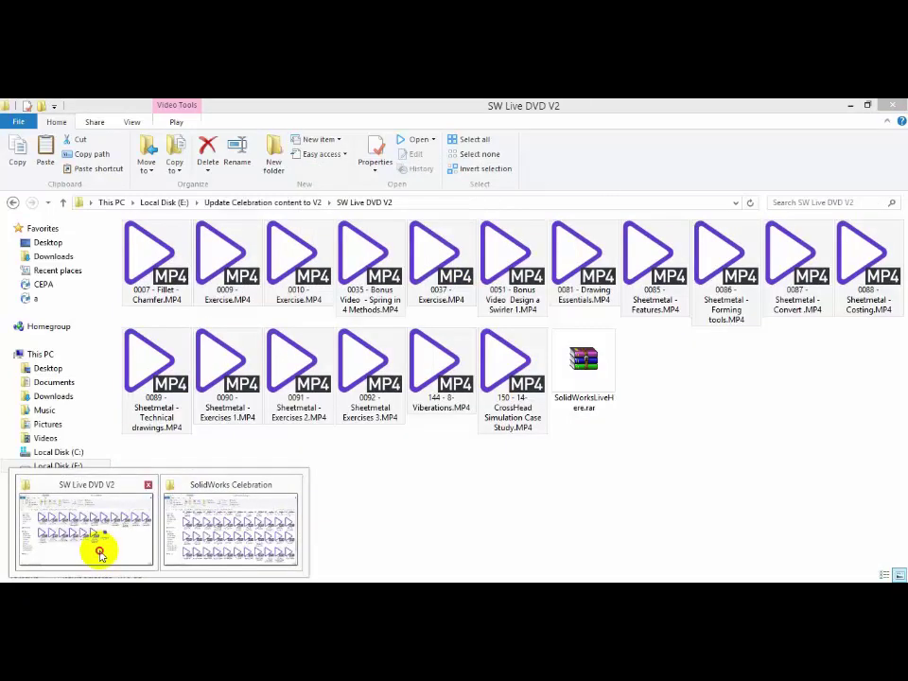
- Extract SolidWorksLiveHere.rar directly into the SW Live DVD V2 folder
click(99, 554)
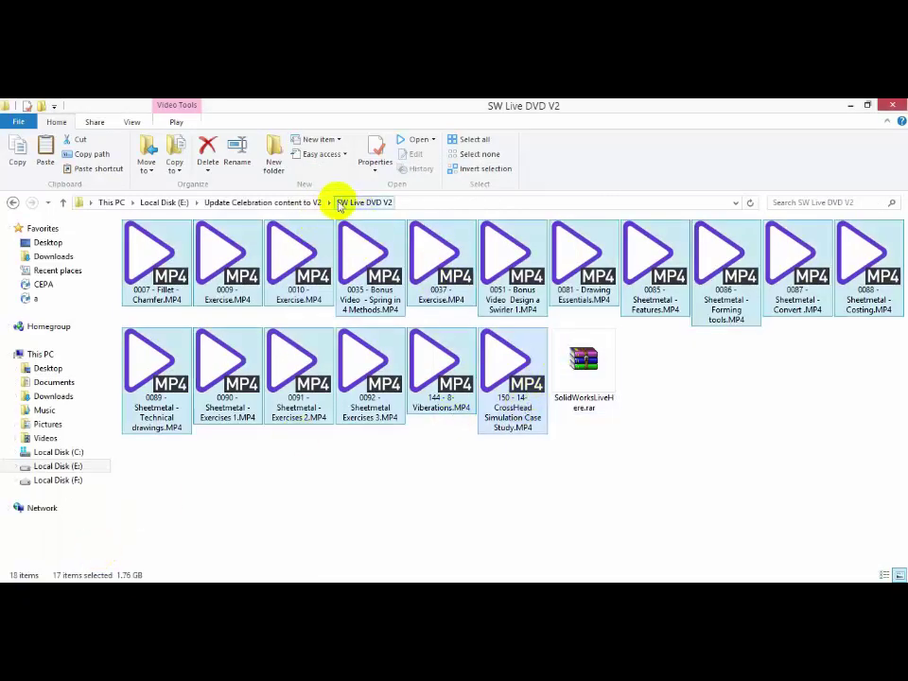
click(581, 374)
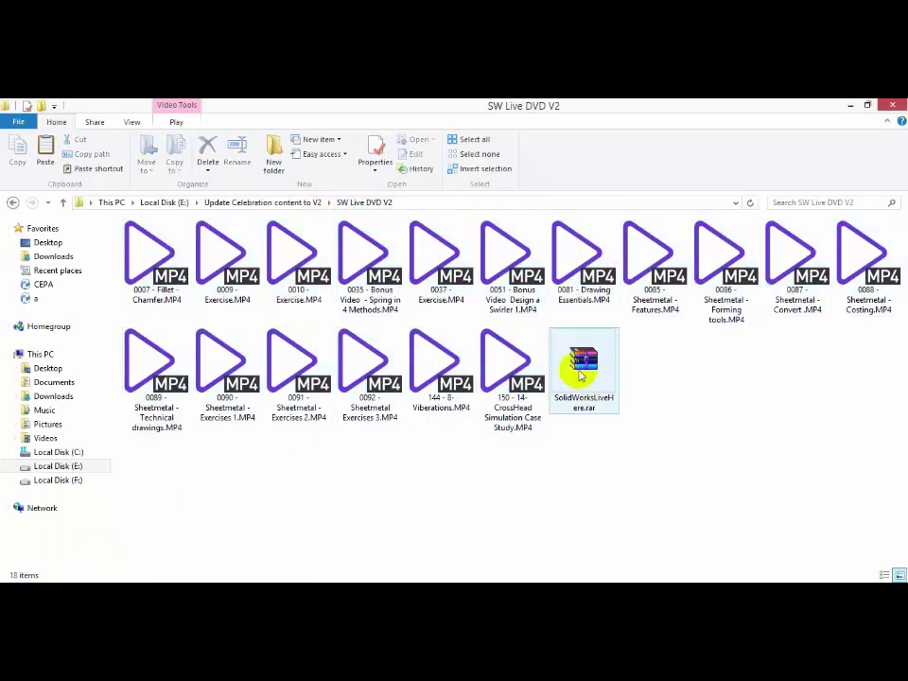
right_click(580, 371)
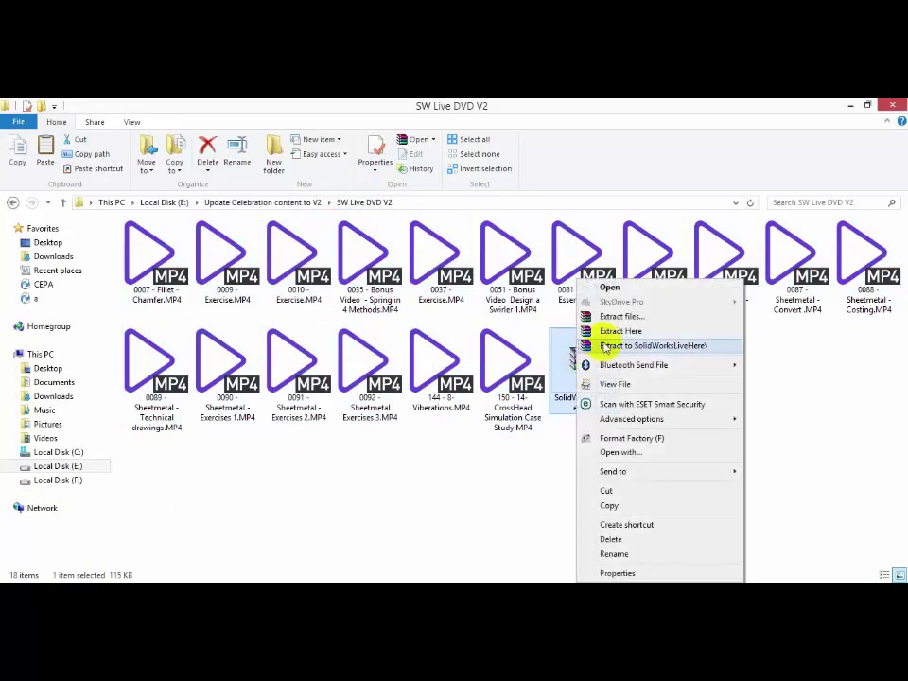
click(603, 335)
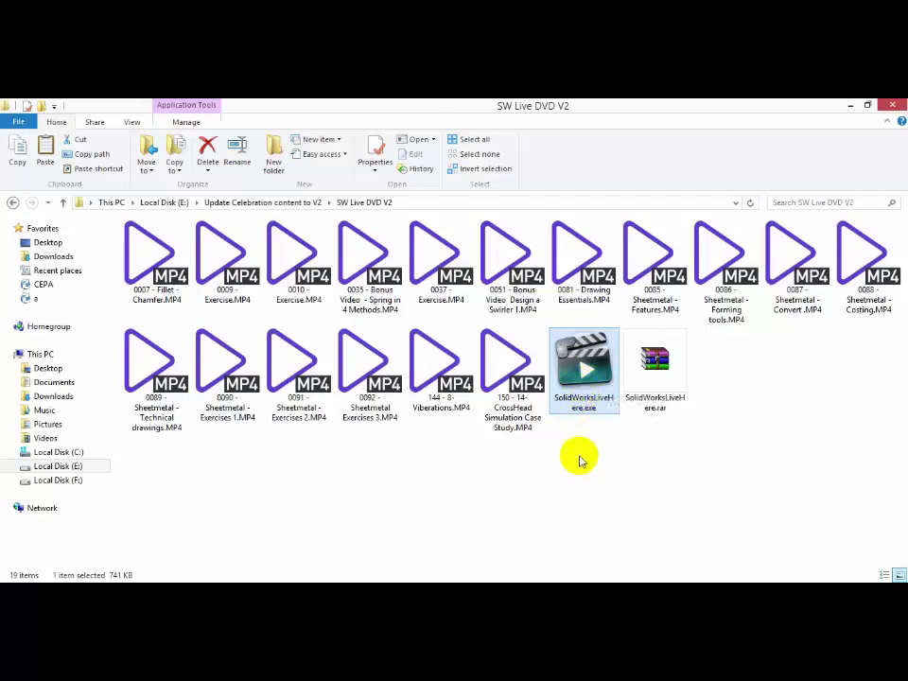
- Copy SolidWorksLiveHere.exe from SW Live DVD V2 into the SolidWorks Live Celebration Content folder, replacing the existing file
right_click(585, 364)
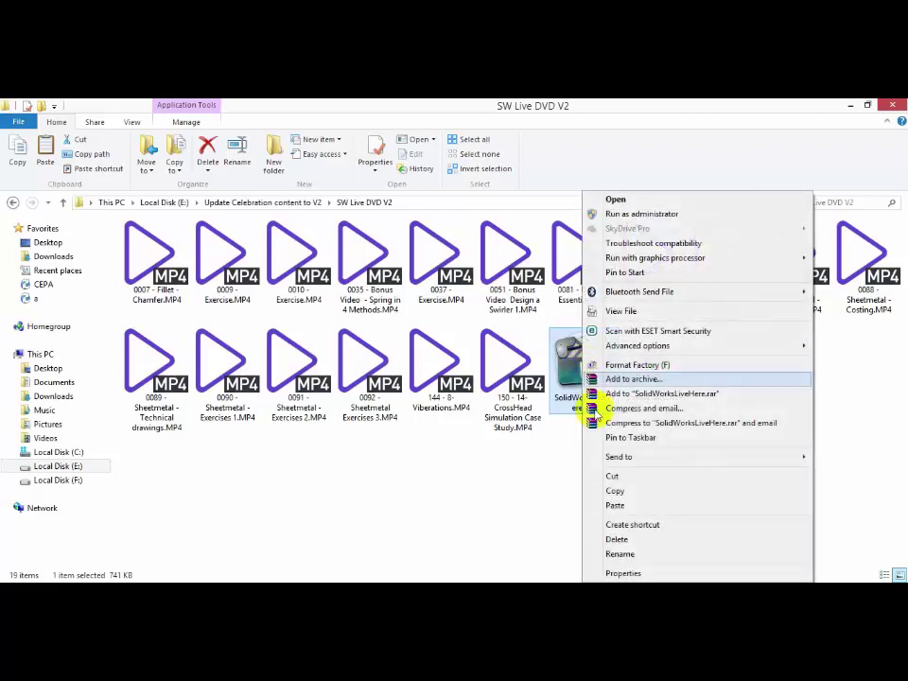
click(610, 487)
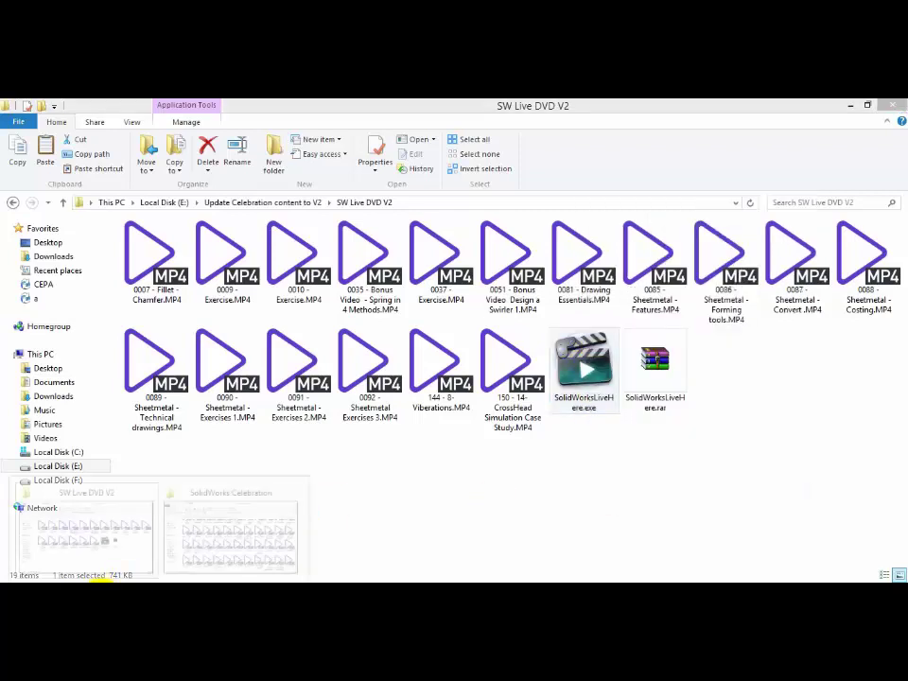
click(197, 537)
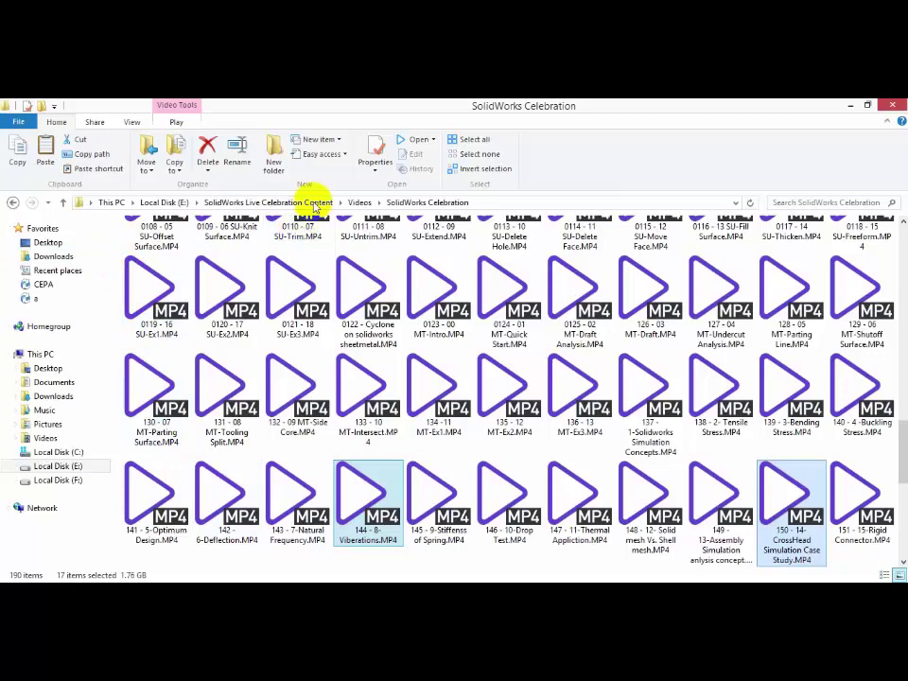
click(312, 202)
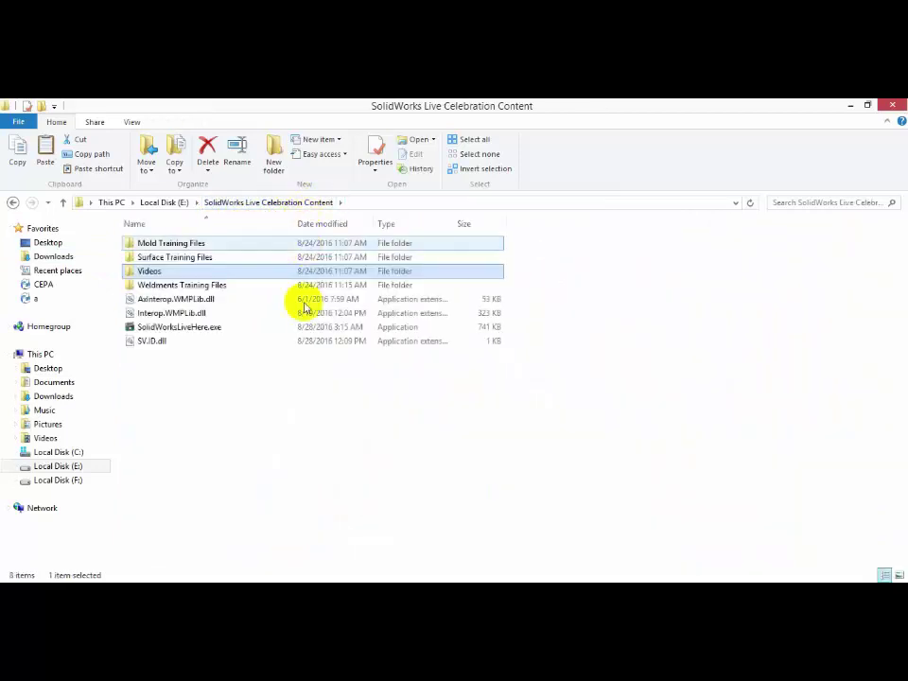
right_click(282, 388)
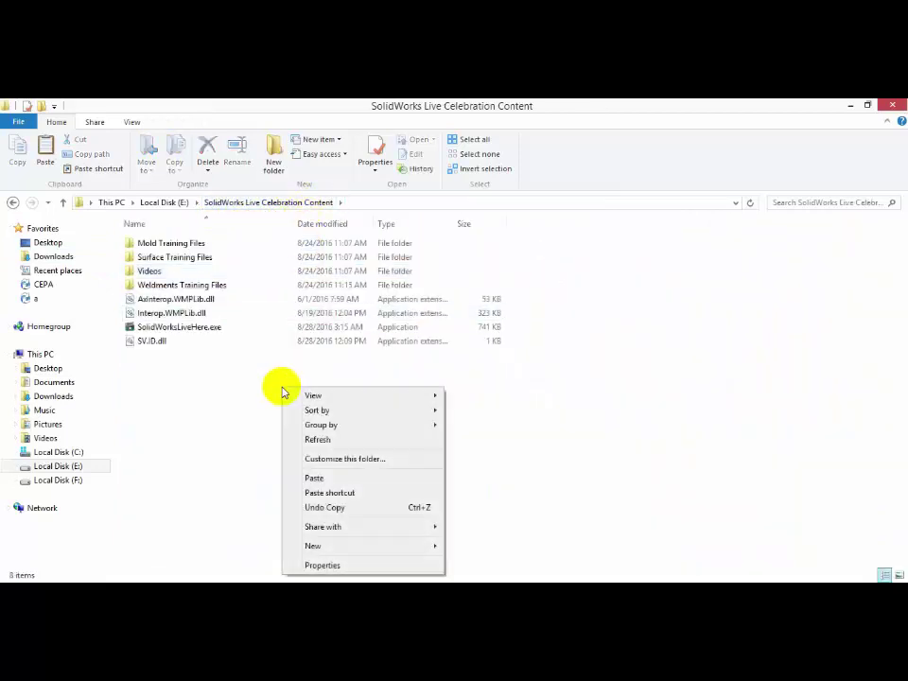
click(314, 479)
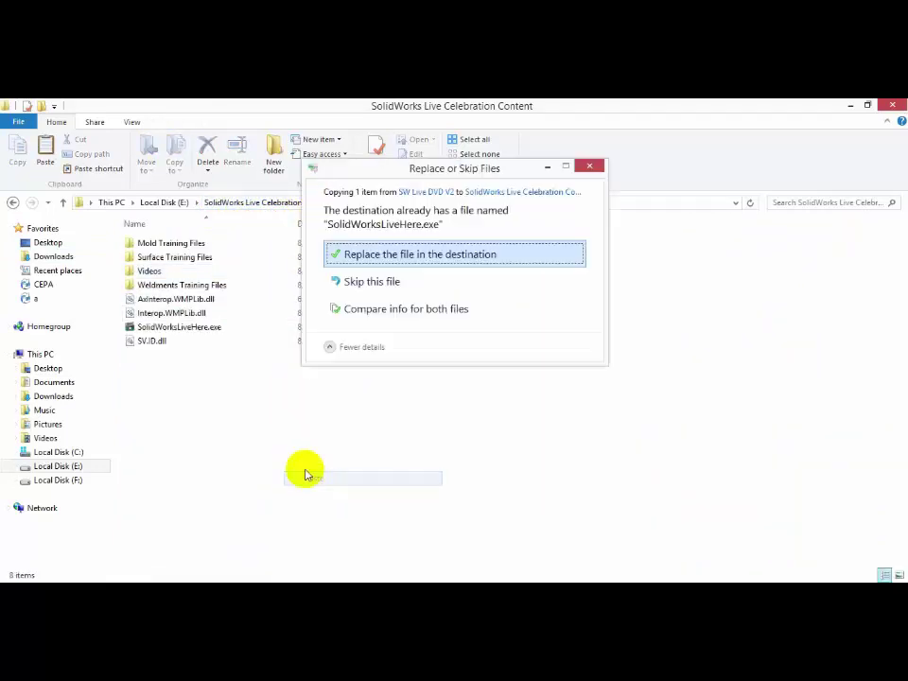
click(387, 255)
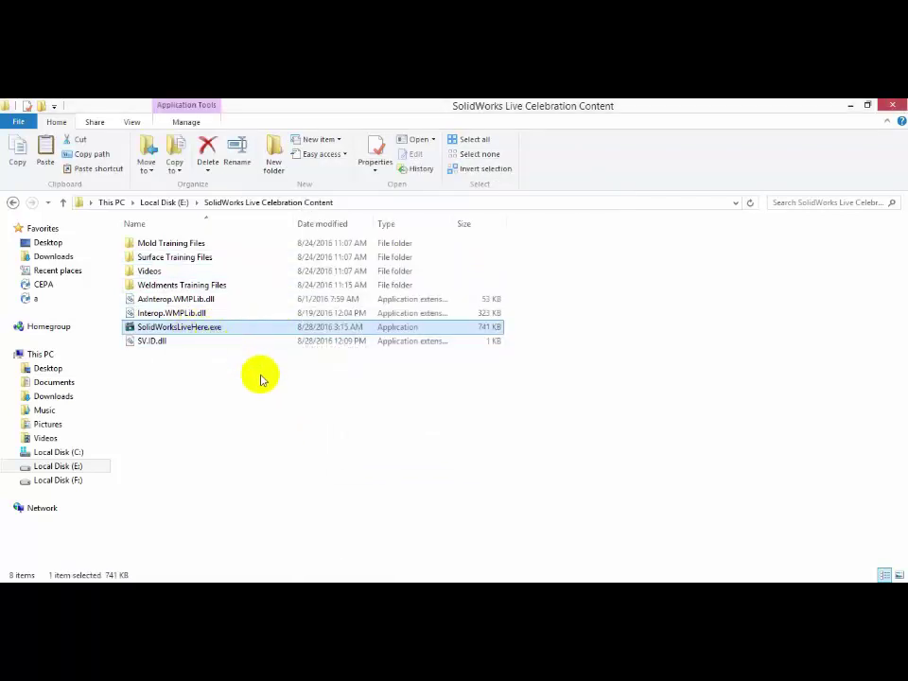
- Launch SolidWorksLiveHere.exe from the SolidWorks Live Celebration Content folder, check its video list, and close the player
click(295, 434)
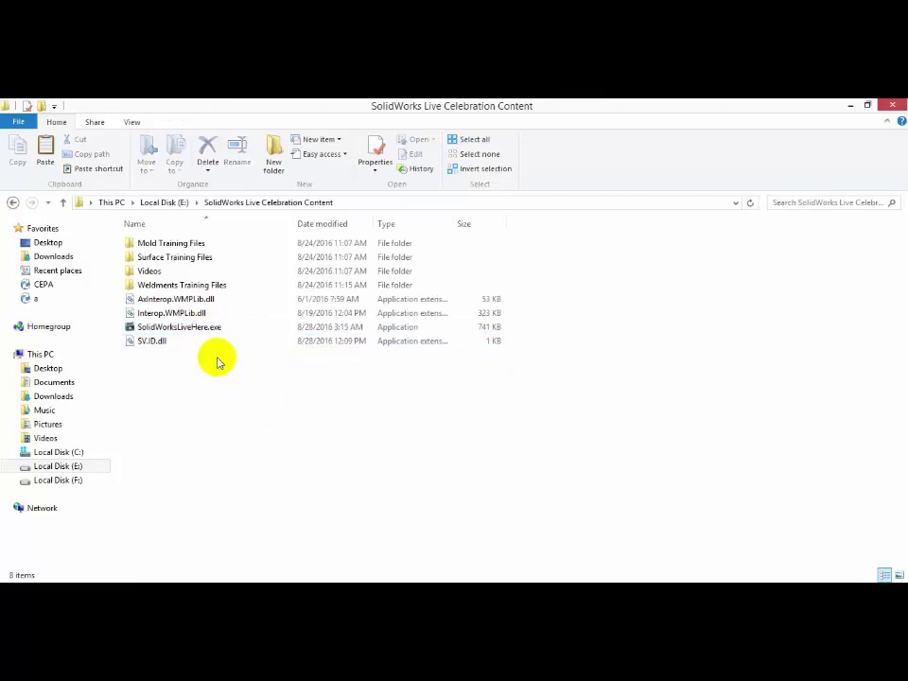
double_click(217, 328)
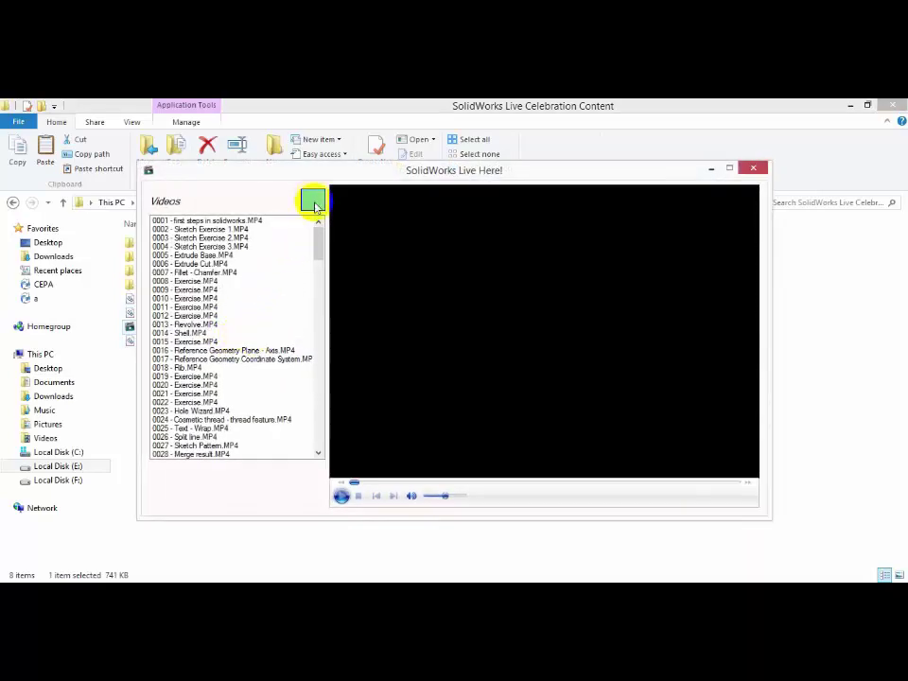
mouse_move(320, 239)
mouse_down()
mouse_move(320, 416)
mouse_move(314, 238)
mouse_up()
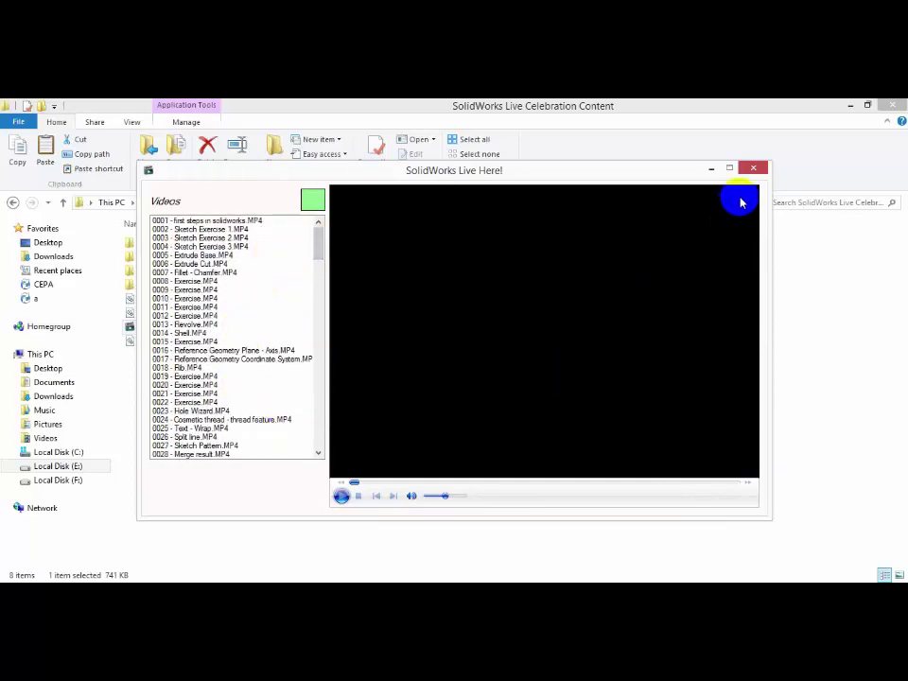
click(752, 167)
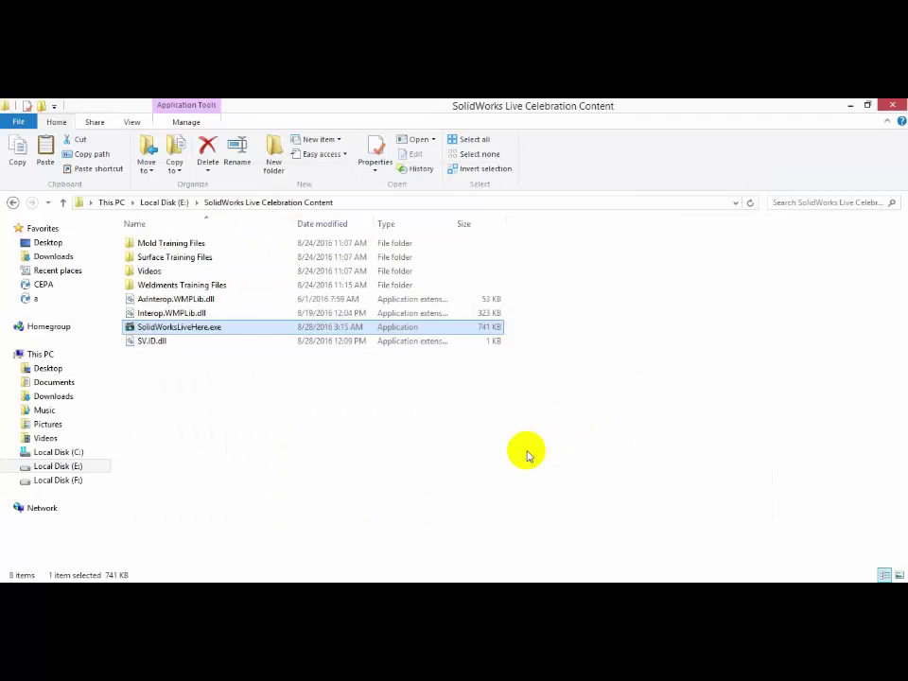